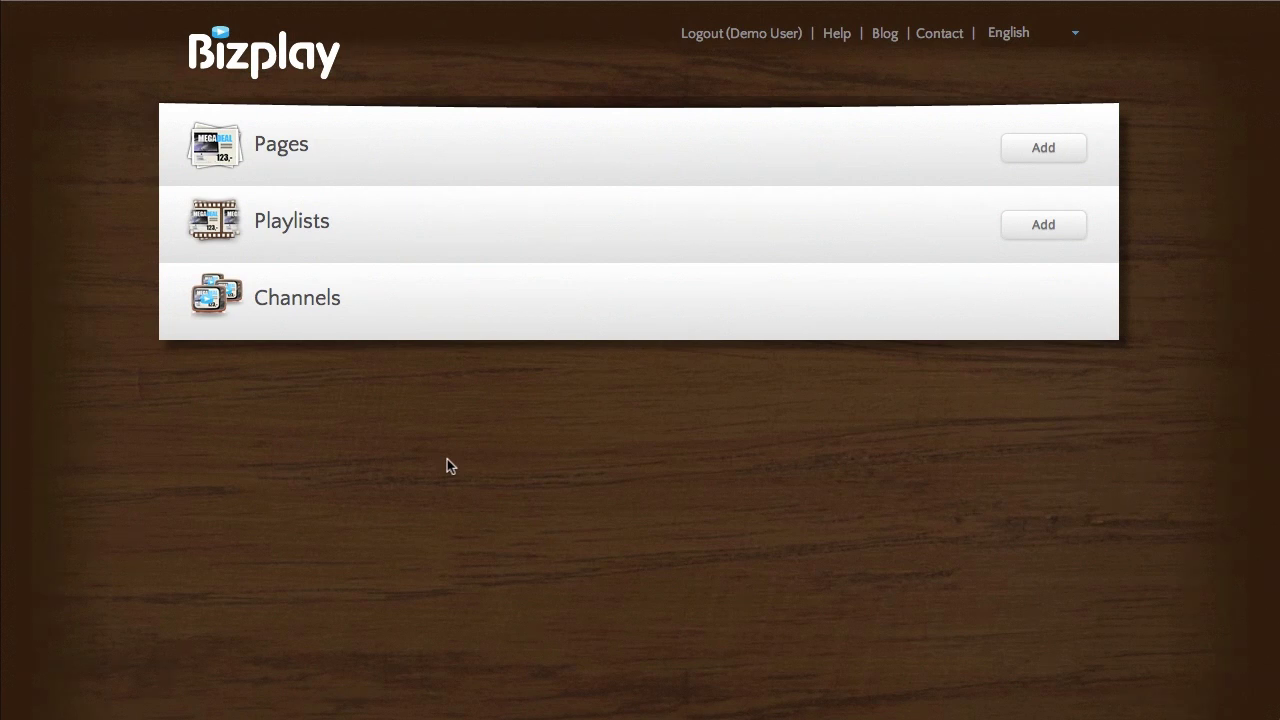
Step: Add a new page and name it "Weather"
{"action": "left_click", "coordinate": [287, 157]}
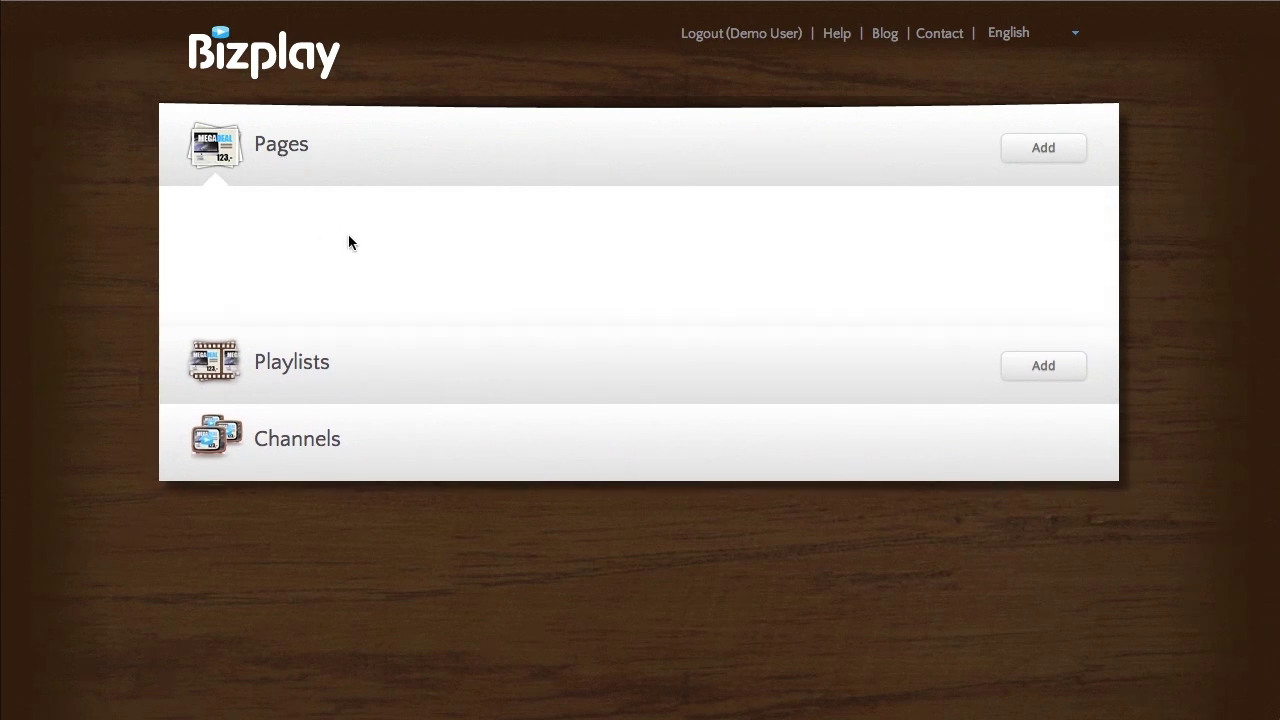
{"action": "left_click", "coordinate": [1060, 150]}
{"action": "left_click", "coordinate": [1045, 195]}
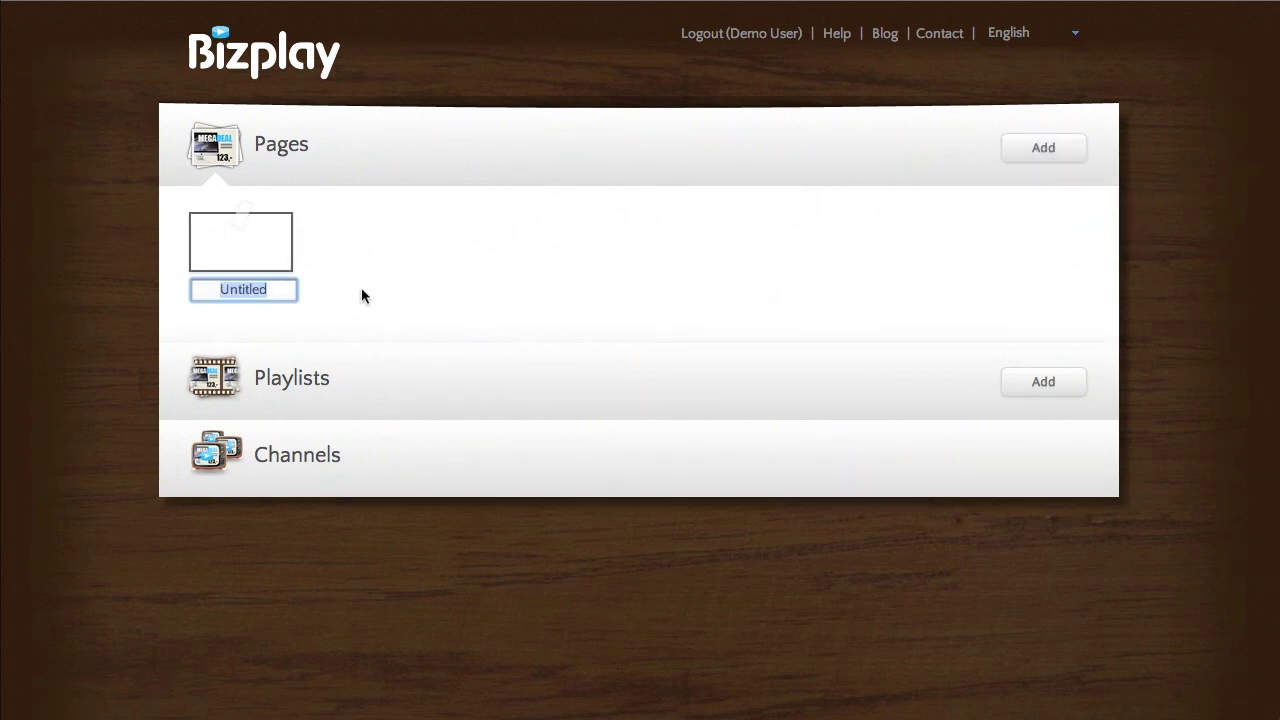
{"action": "type", "text": "Weather"}
{"action": "key", "text": "Return"}
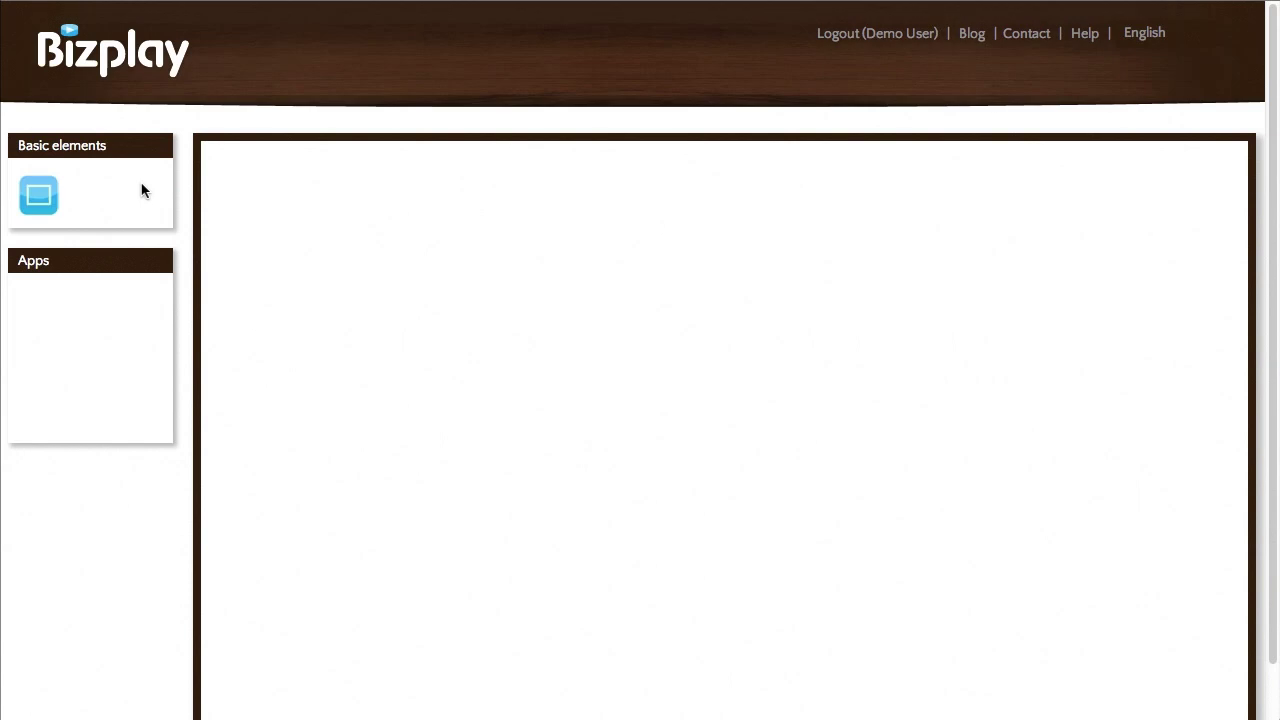
Step: Place a weather forecast app on the Weather page, then adjust its size and move it toward the upper part of the page
{"action": "scroll", "coordinate": [219, 243], "scroll_direction": "down", "scroll_amount": 2}
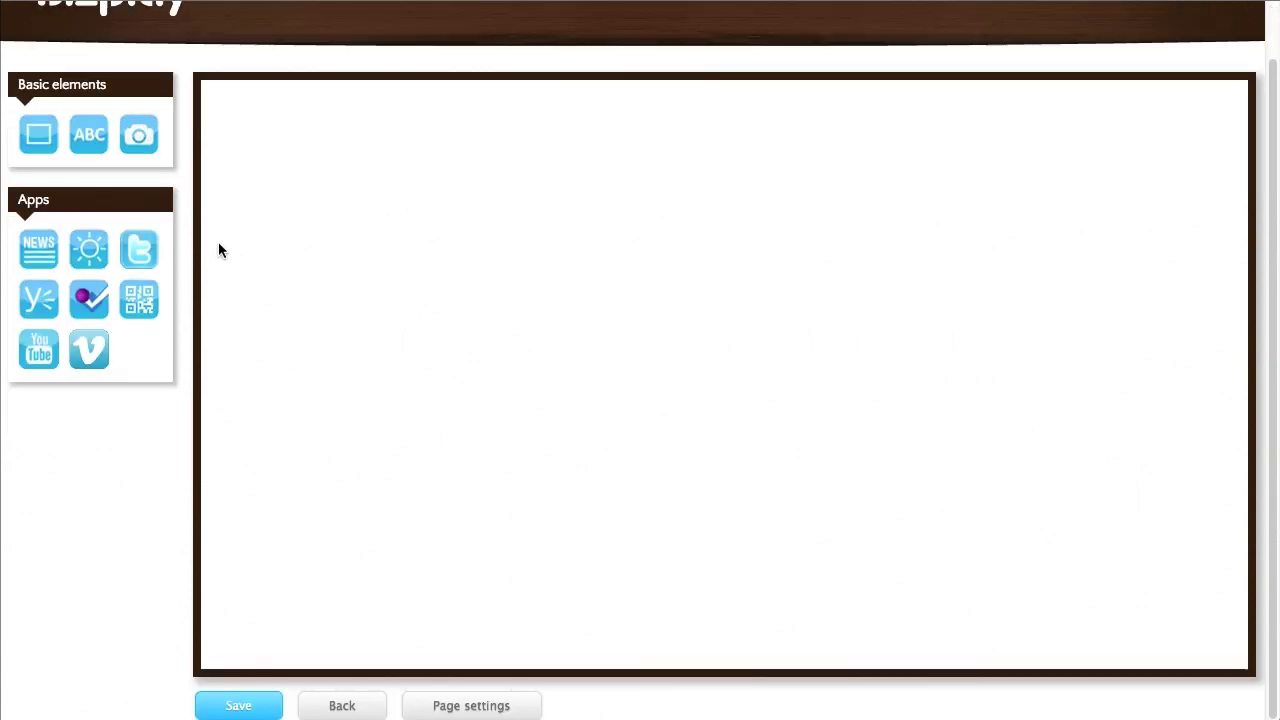
{"action": "left_click_drag", "start_coordinate": [96, 252], "coordinate": [428, 190]}
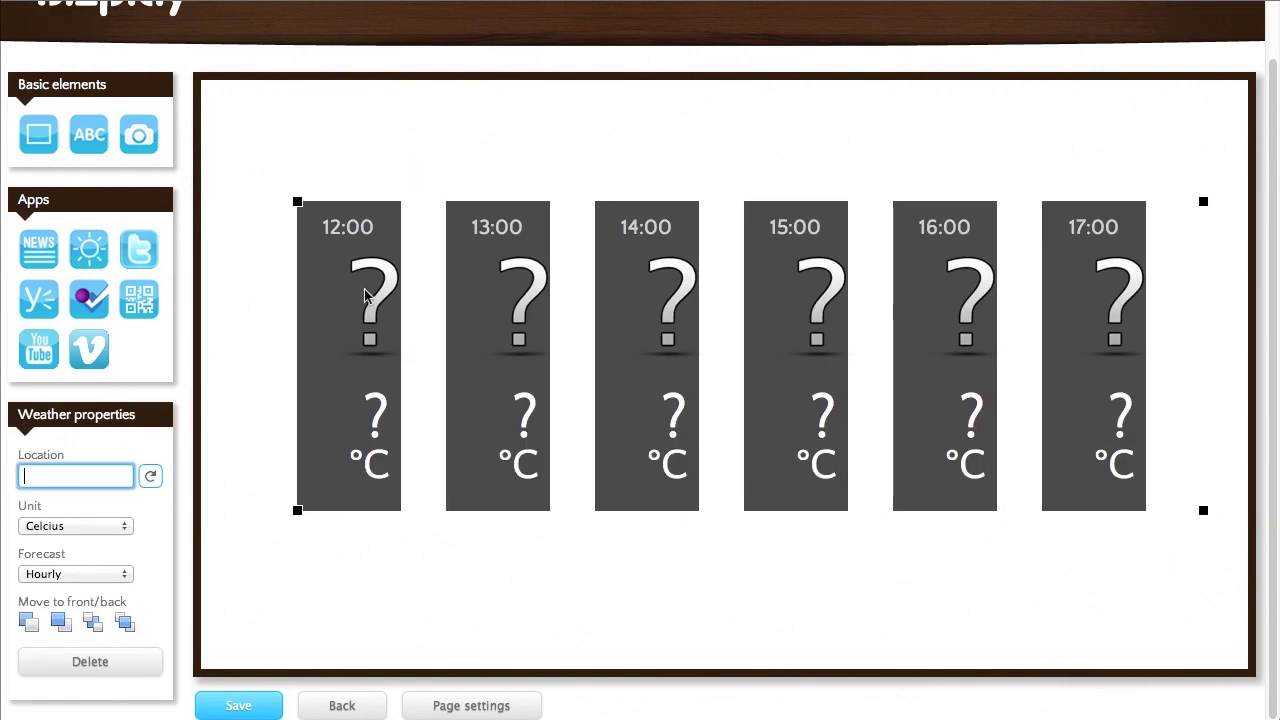
{"action": "left_click_drag", "start_coordinate": [1220, 206], "coordinate": [1143, 212]}
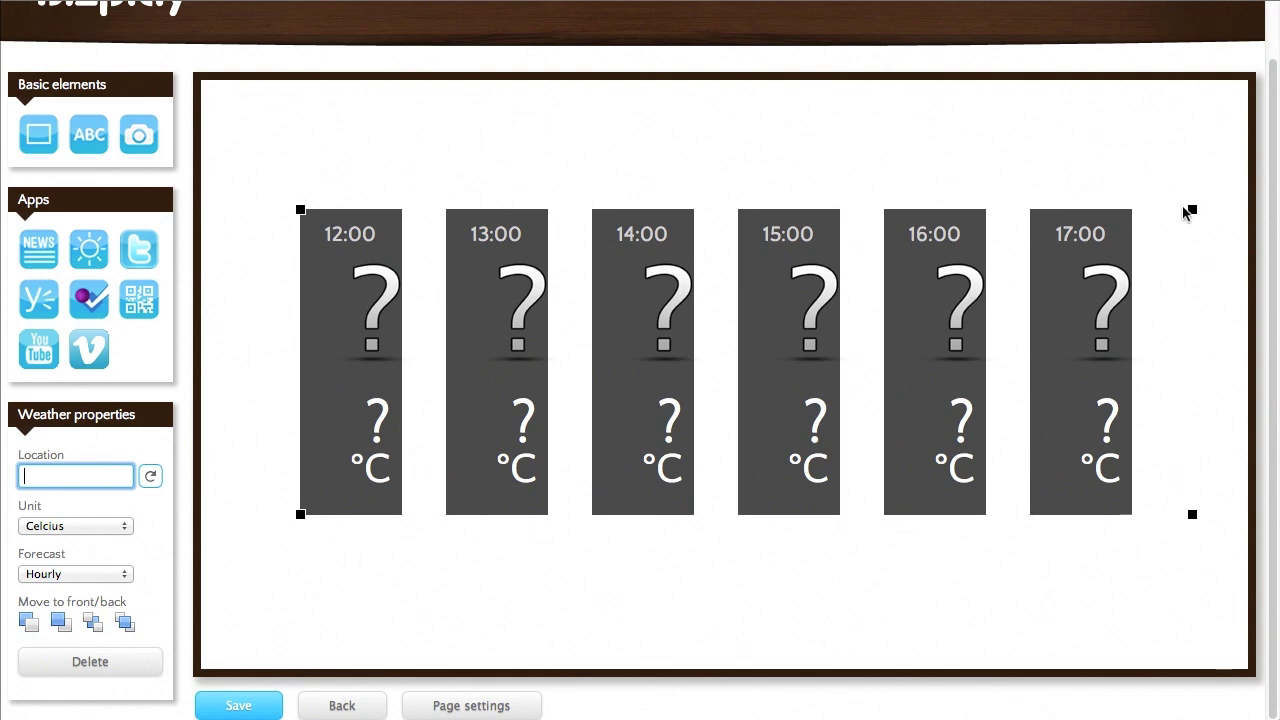
{"action": "left_click_drag", "start_coordinate": [1193, 206], "coordinate": [1214, 199]}
{"action": "left_click_drag", "start_coordinate": [1063, 253], "coordinate": [1059, 238]}
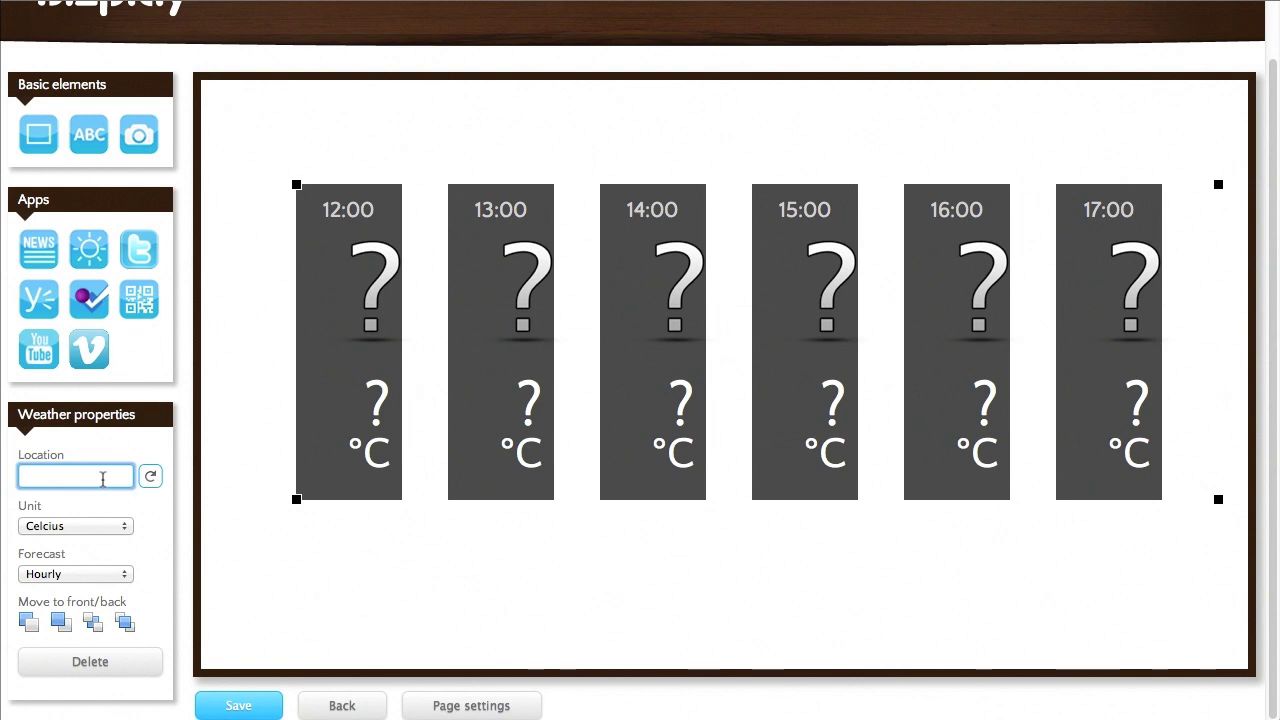
Step: Set the forecast location to San Francisco (California, United States) with Fahrenheit as the unit, and refresh the weather data
{"action": "type", "text": "San Fr"}
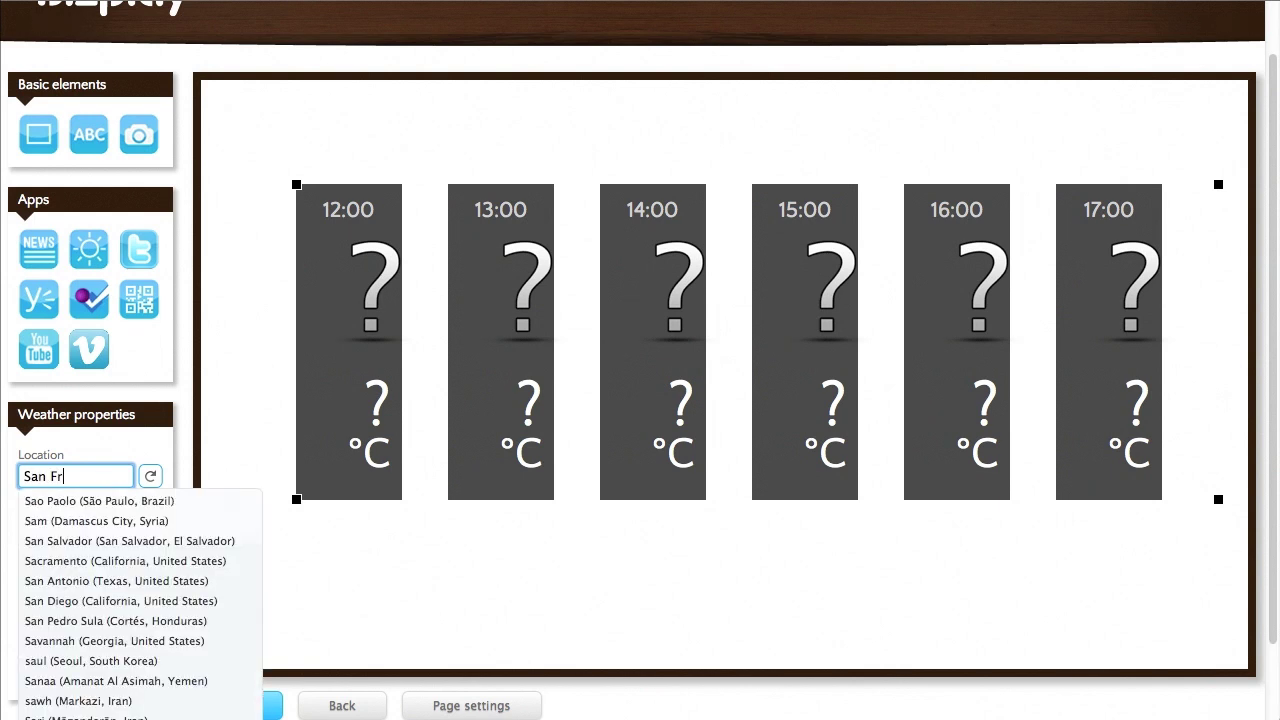
{"action": "type", "text": "ancis"}
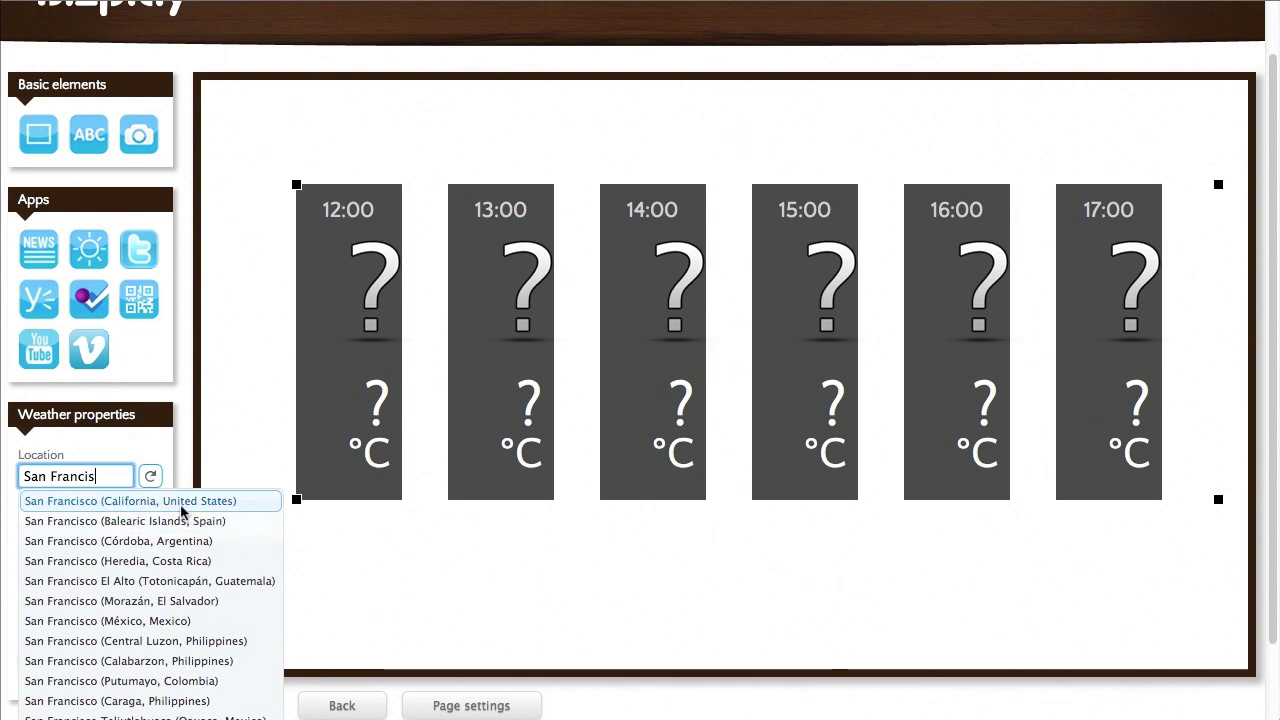
{"action": "left_click", "coordinate": [119, 508]}
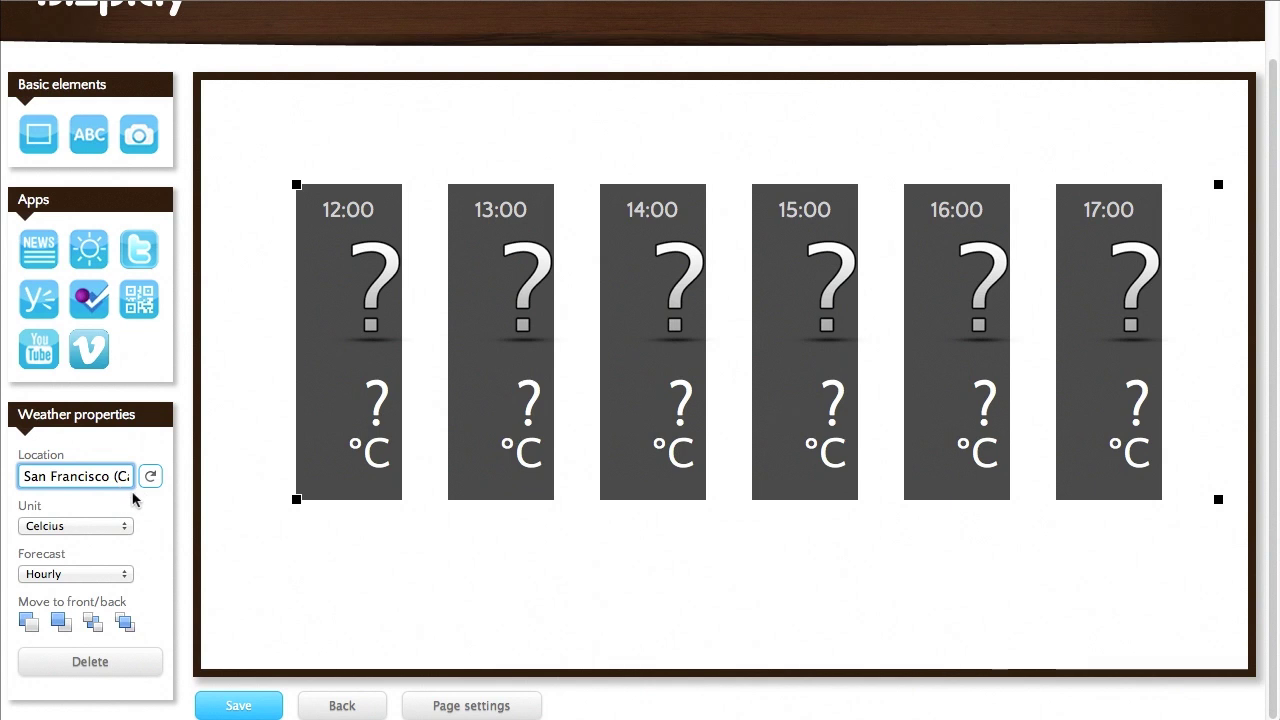
{"action": "left_click", "coordinate": [81, 524]}
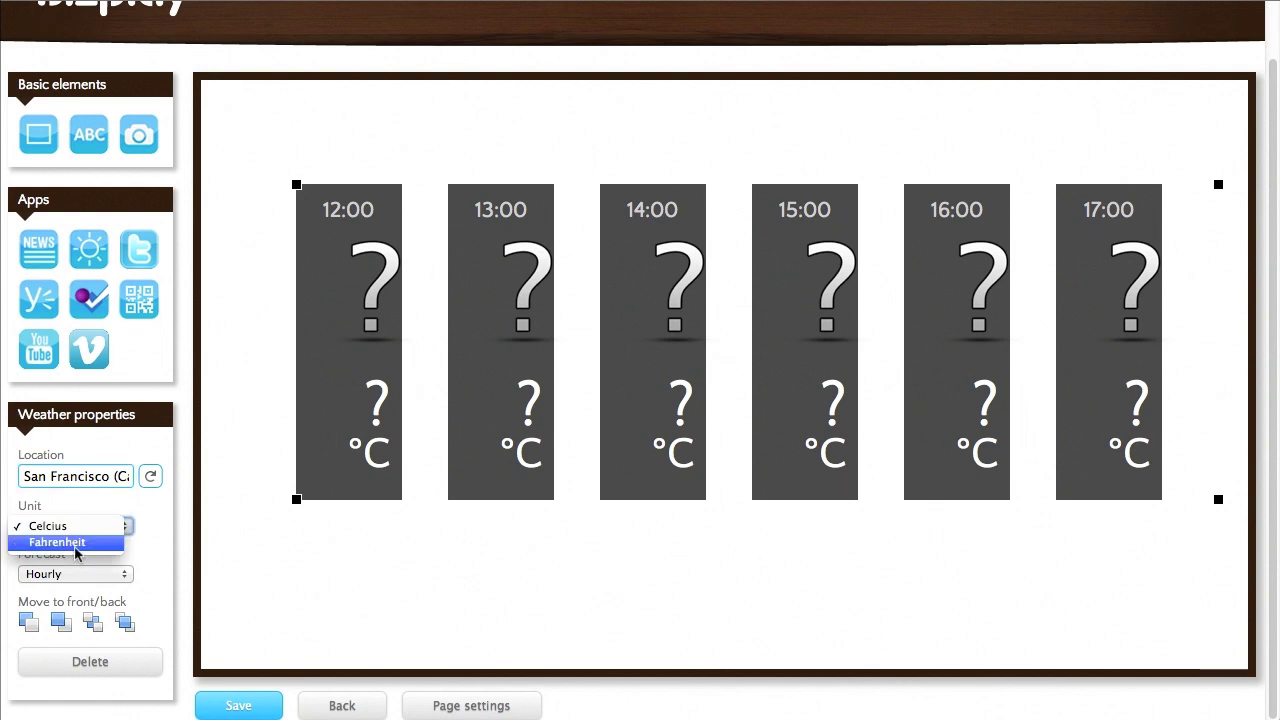
{"action": "left_click", "coordinate": [80, 540]}
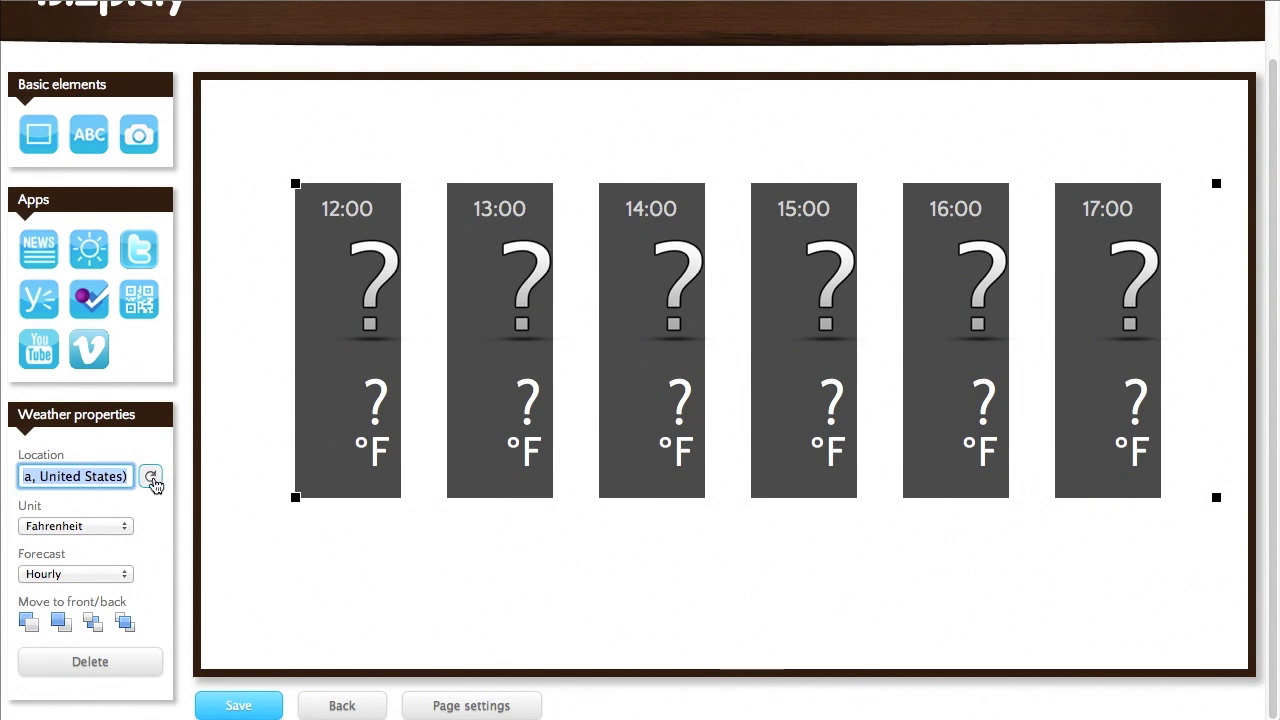
{"action": "left_click", "coordinate": [151, 479]}
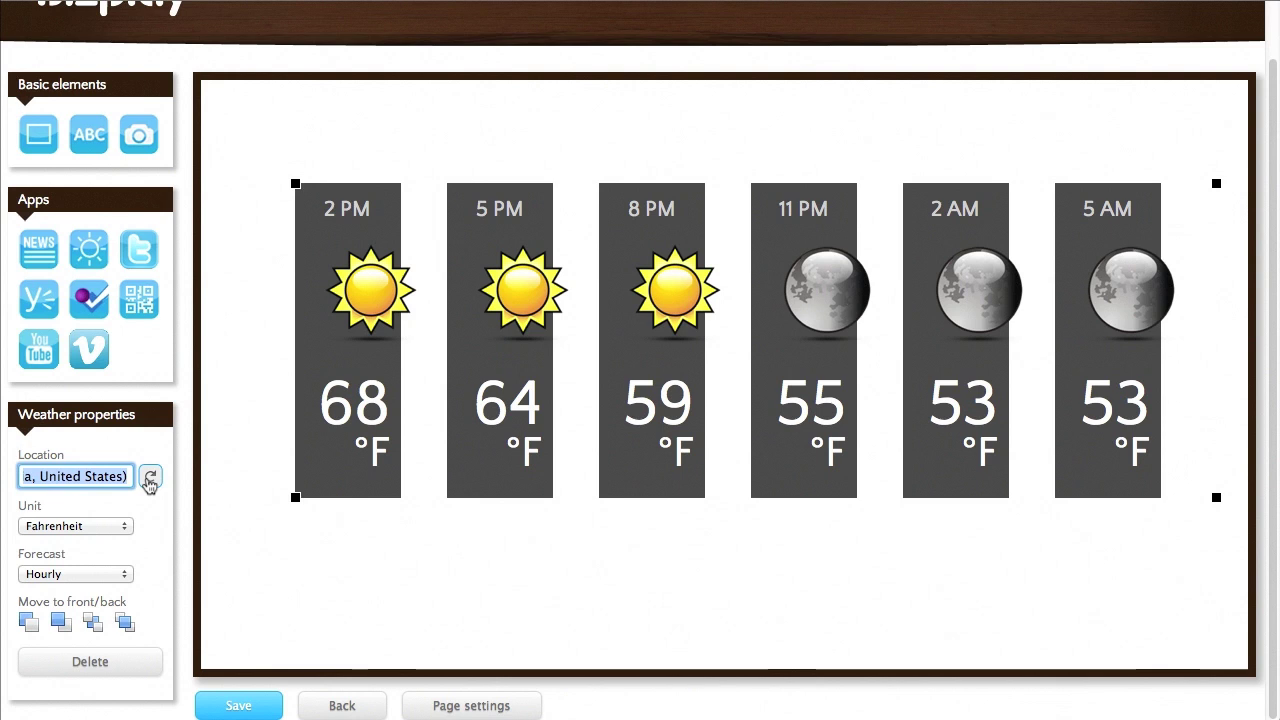
Step: Switch the weather app to the Long term forecast and move it slightly lower on the page
{"action": "left_click", "coordinate": [84, 573]}
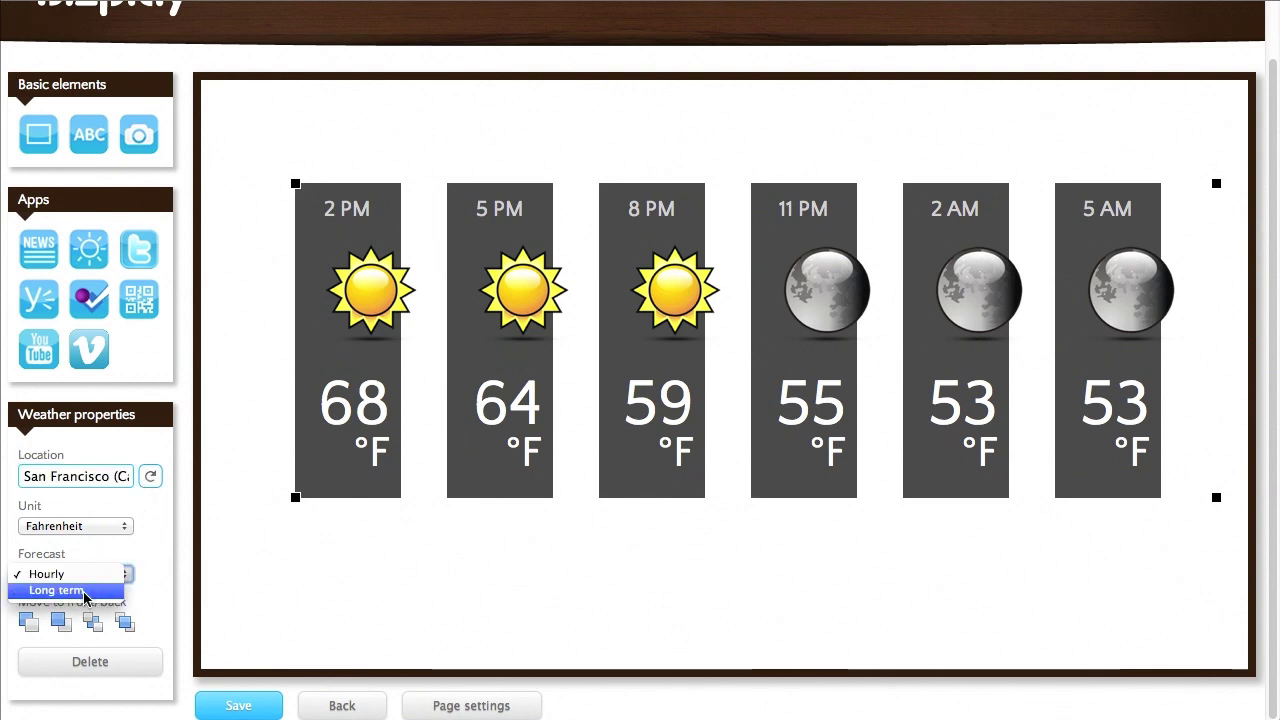
{"action": "left_click", "coordinate": [84, 591]}
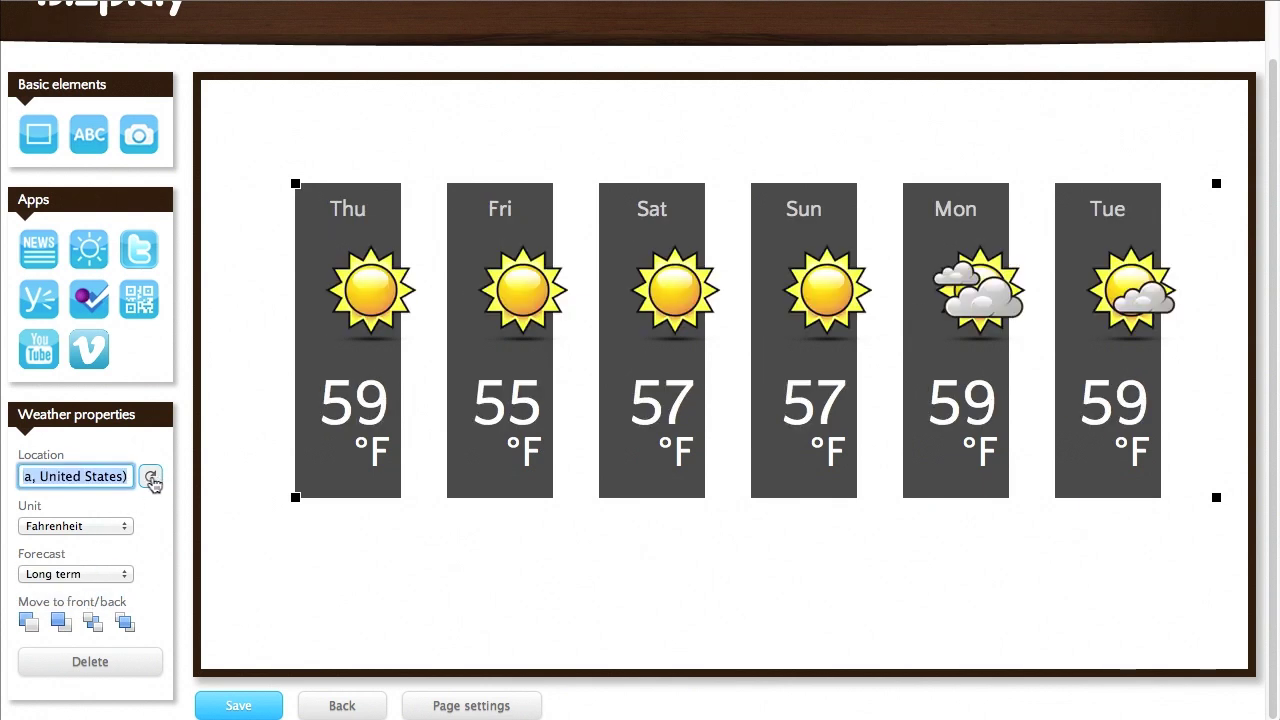
{"action": "left_click_drag", "start_coordinate": [374, 424], "coordinate": [365, 457]}
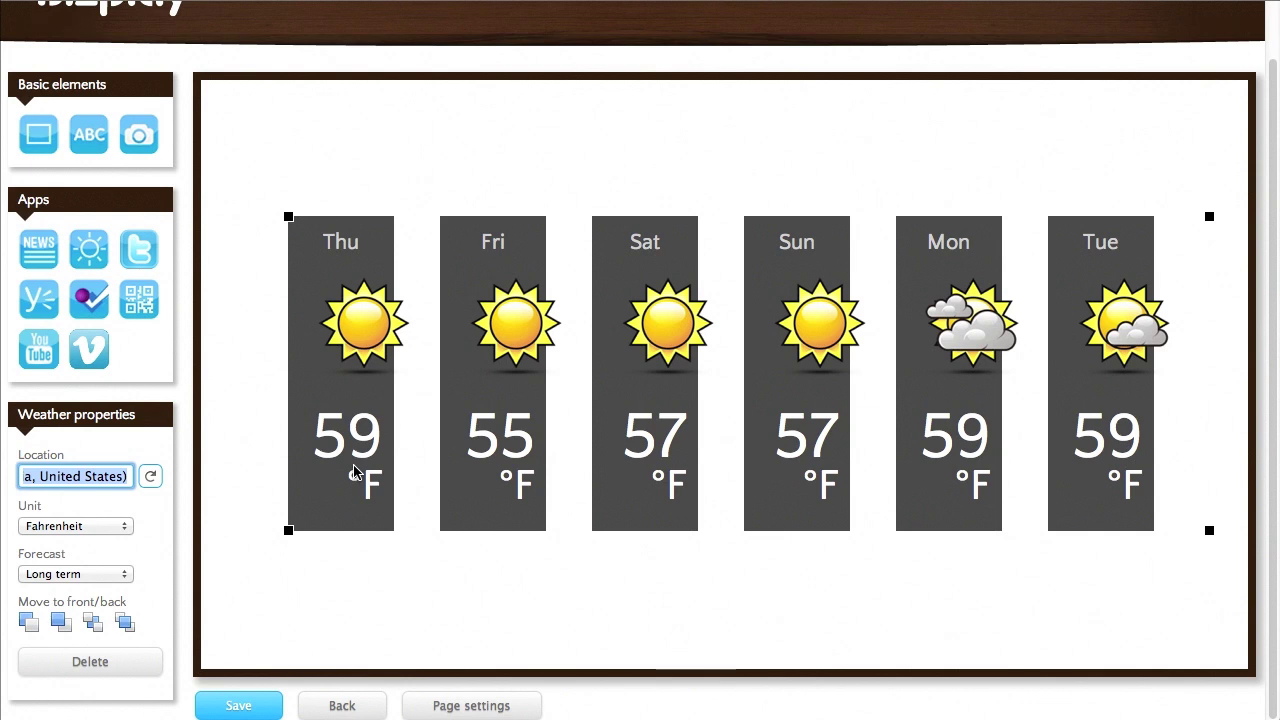
Step: Insert the landscape photo with the lone tree from the image catalog and stretch it to fill the whole page
{"action": "left_click", "coordinate": [143, 134]}
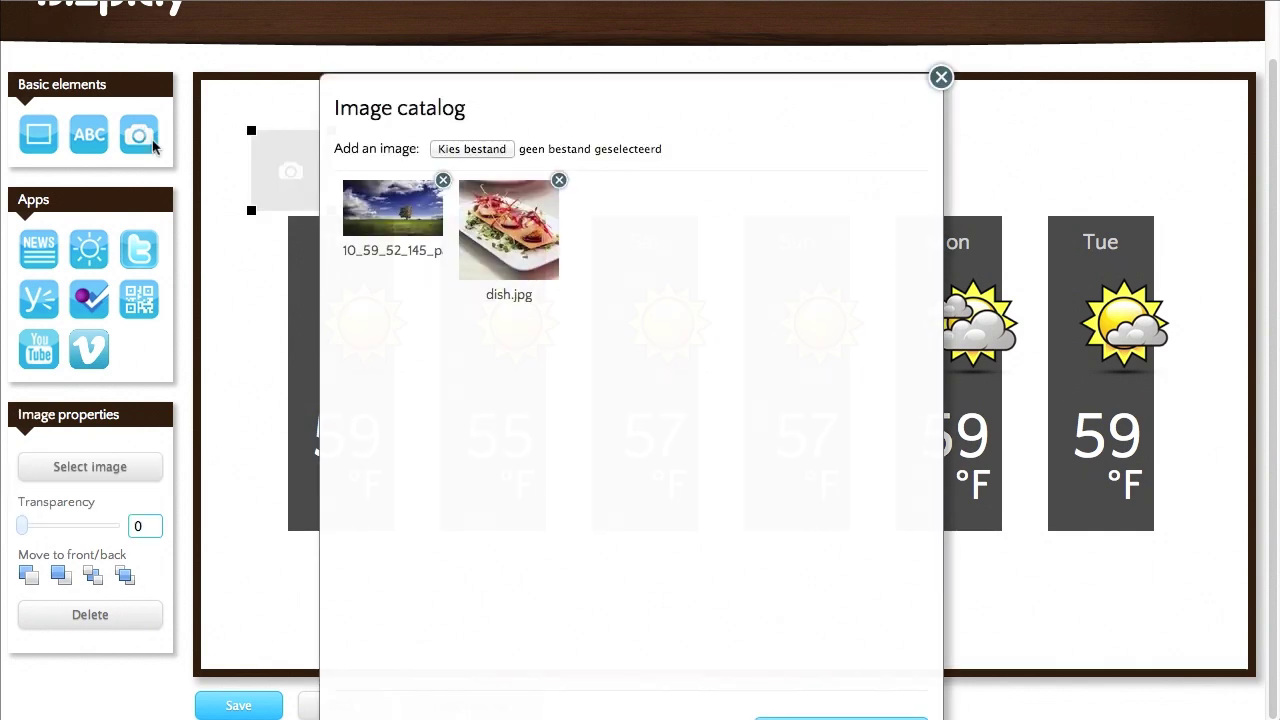
{"action": "left_click", "coordinate": [420, 224]}
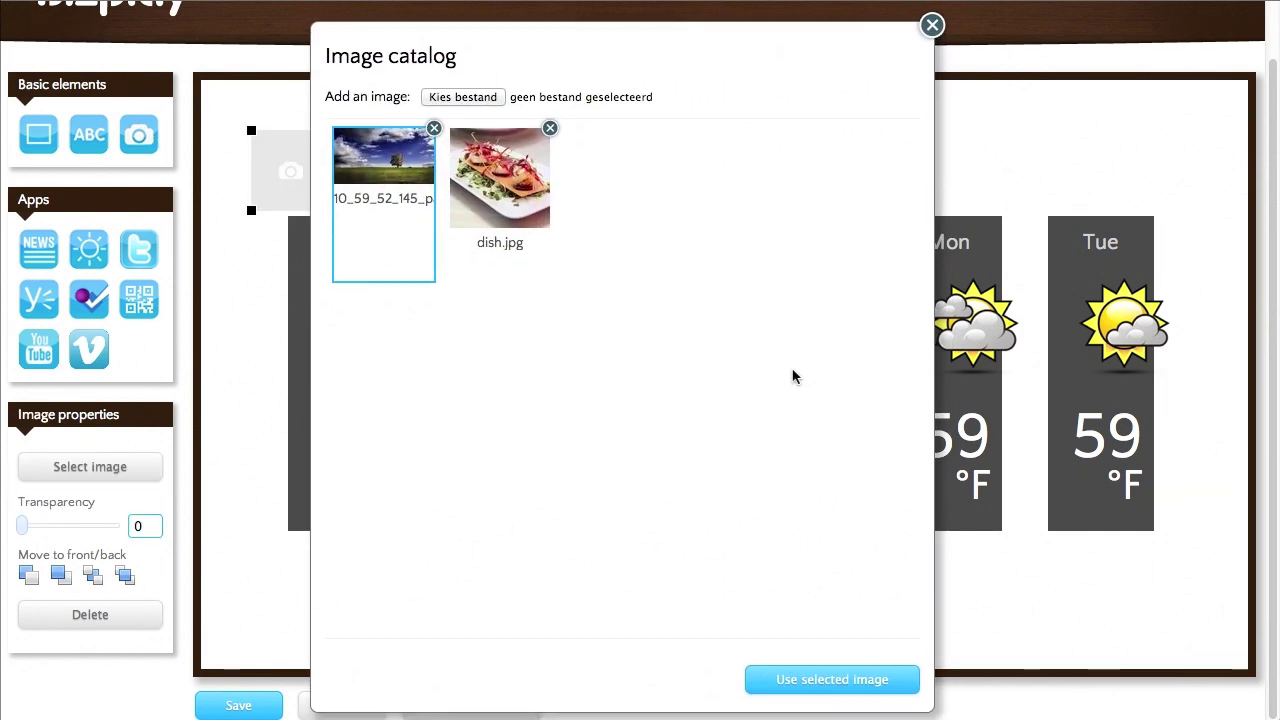
{"action": "left_click", "coordinate": [858, 681]}
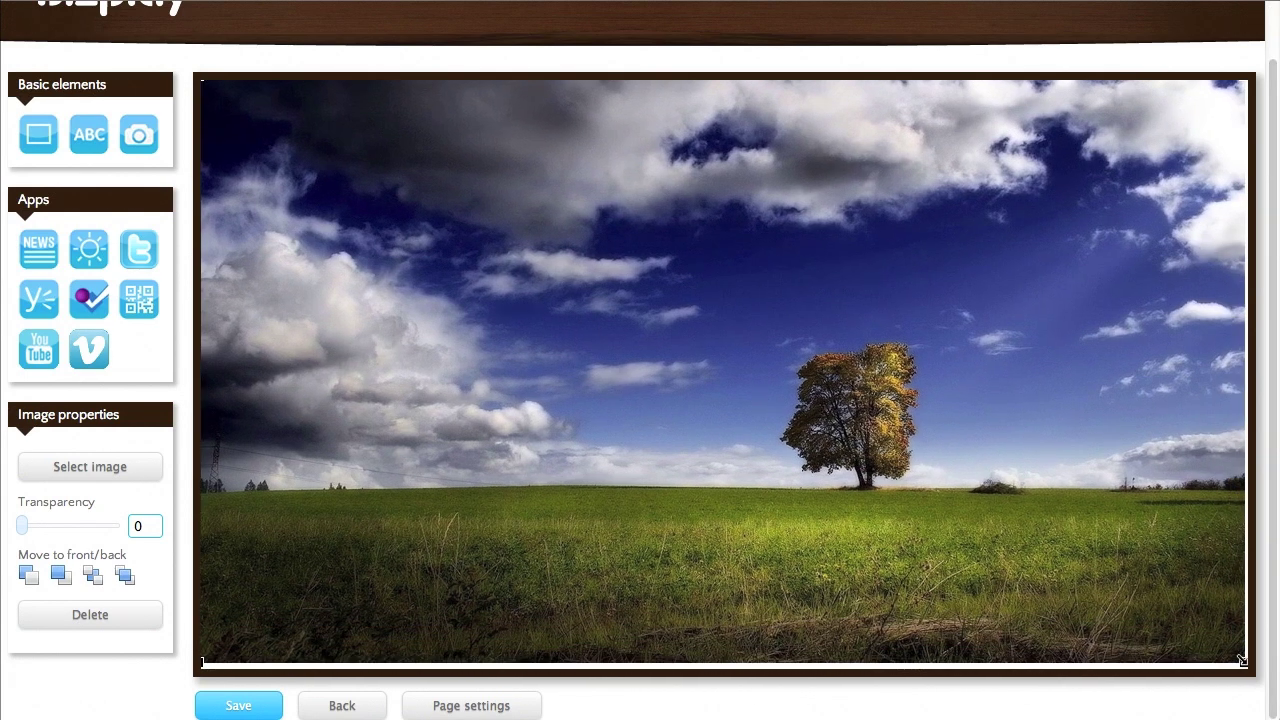
{"action": "left_click_drag", "start_coordinate": [1243, 662], "coordinate": [1250, 670]}
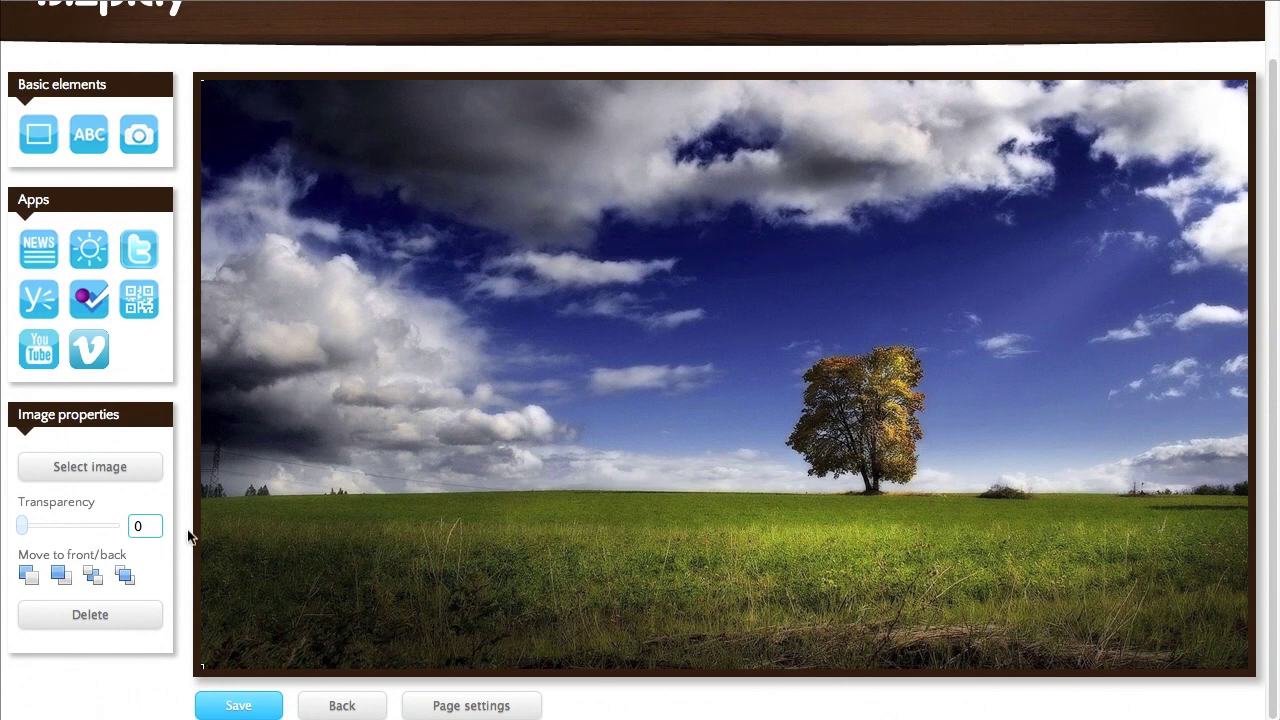
Step: Send the photo behind the weather forecast and move the forecast up so it sits mostly over the sky
{"action": "left_click", "coordinate": [98, 578]}
{"action": "left_click_drag", "start_coordinate": [369, 450], "coordinate": [373, 427]}
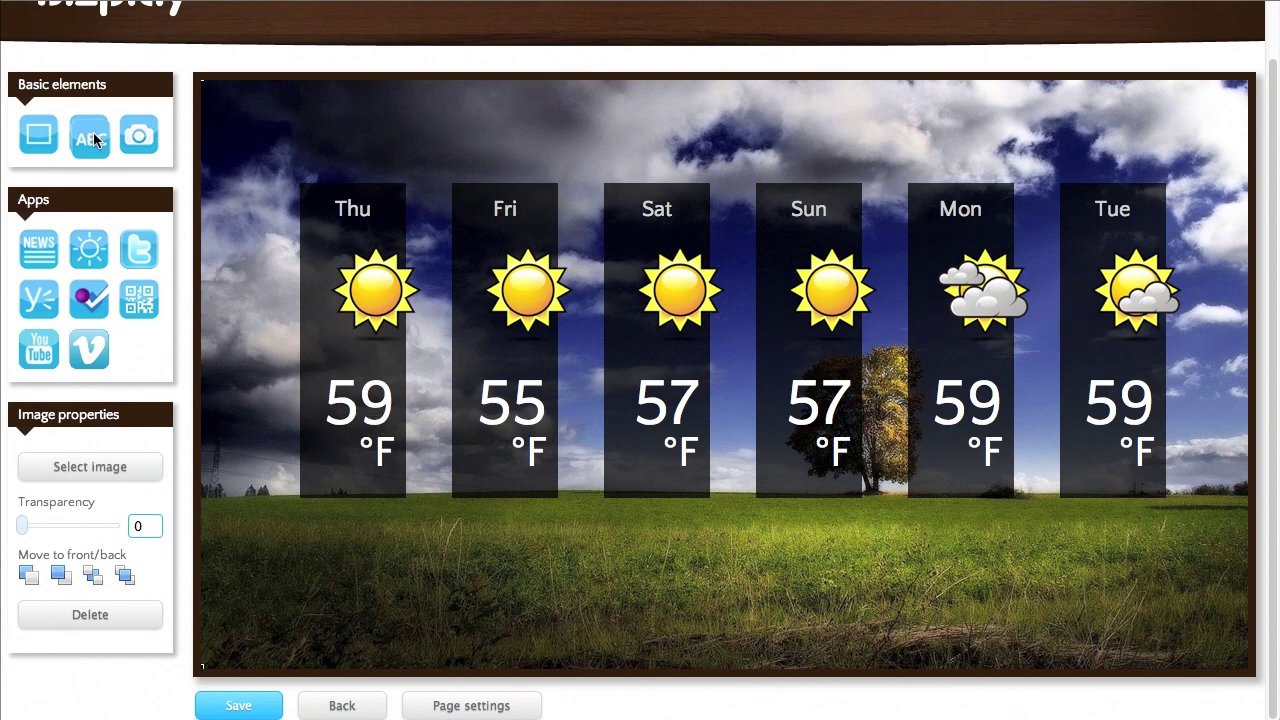
Step: Add a text element on the grass below the forecast and set its color to white (#ffffff)
{"action": "left_click_drag", "start_coordinate": [91, 124], "coordinate": [324, 533]}
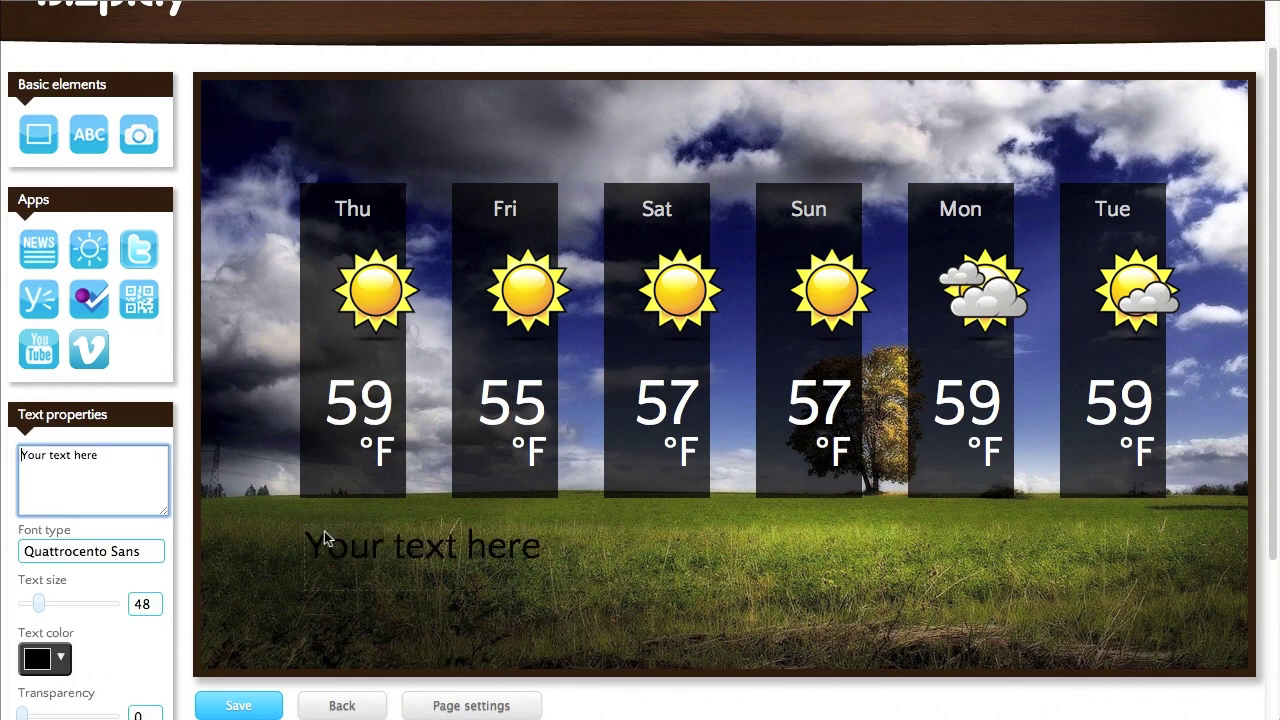
{"action": "left_click", "coordinate": [62, 660]}
{"action": "left_click", "coordinate": [48, 572]}
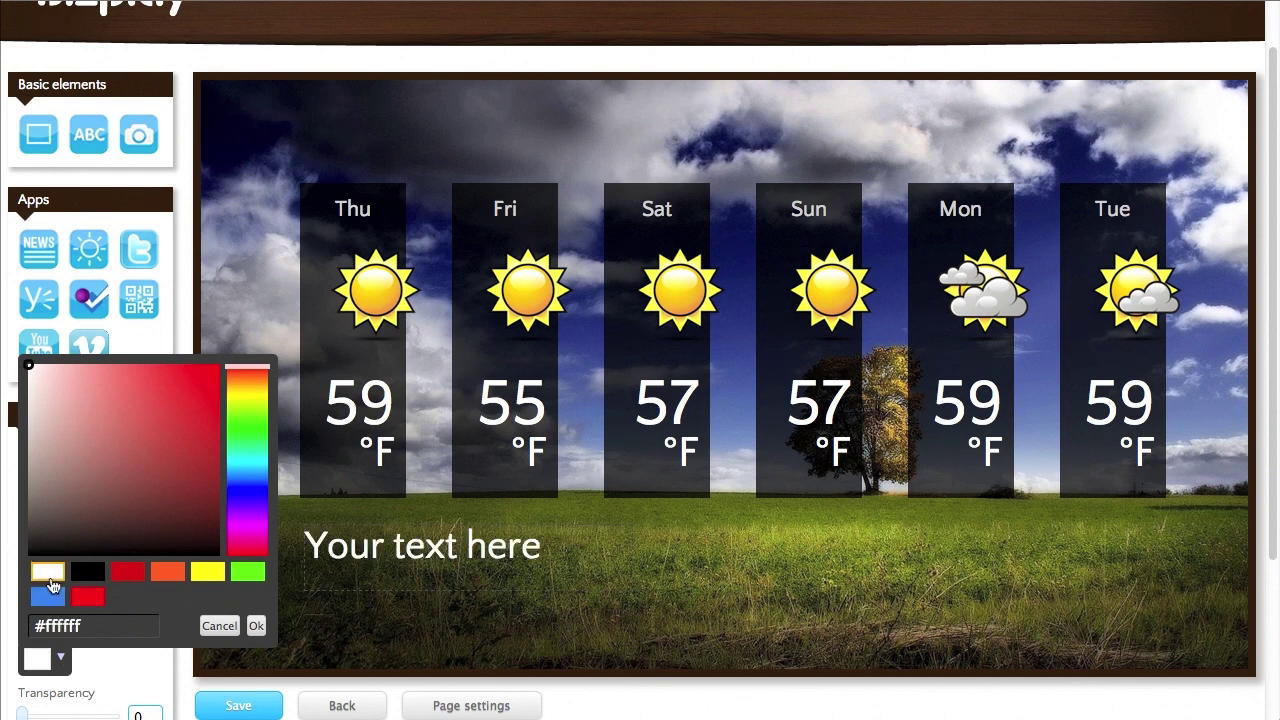
{"action": "left_click", "coordinate": [255, 626]}
Step: Replace the placeholder text with "Forecast for San Francisco"
{"action": "left_click", "coordinate": [134, 457]}
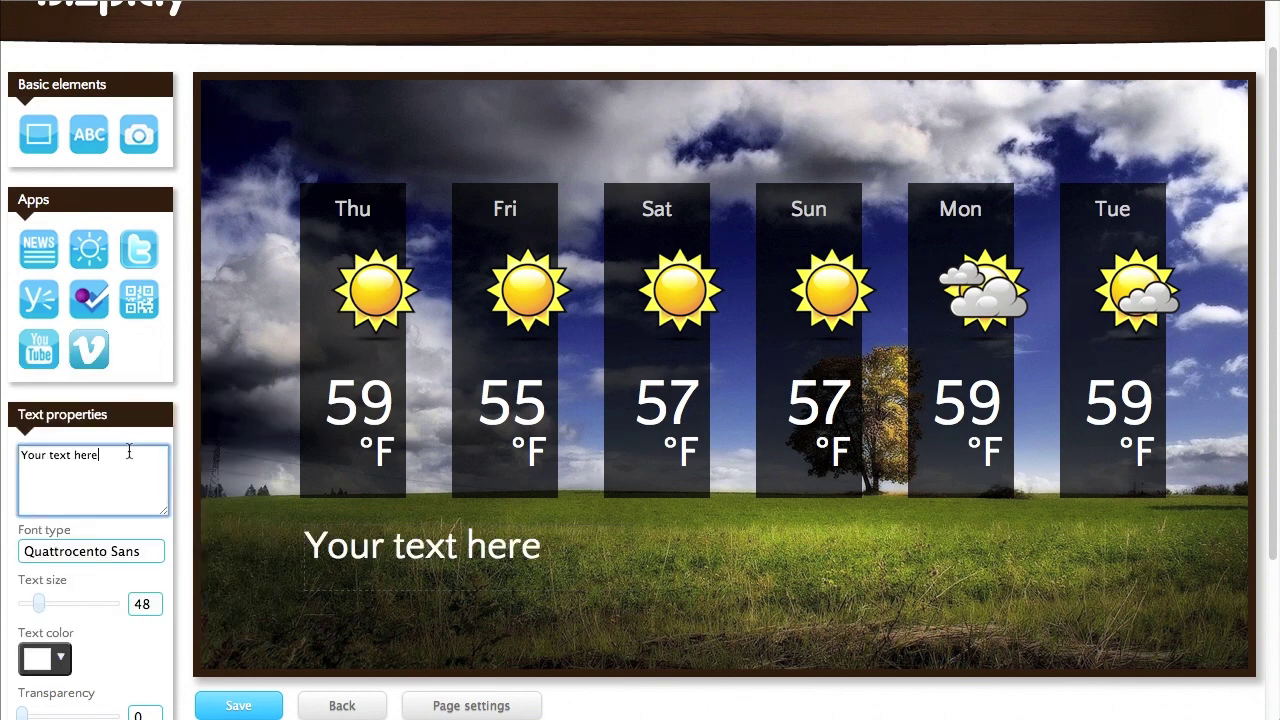
{"action": "left_click_drag", "start_coordinate": [132, 456], "coordinate": [6, 457]}
{"action": "type", "text": "For"}
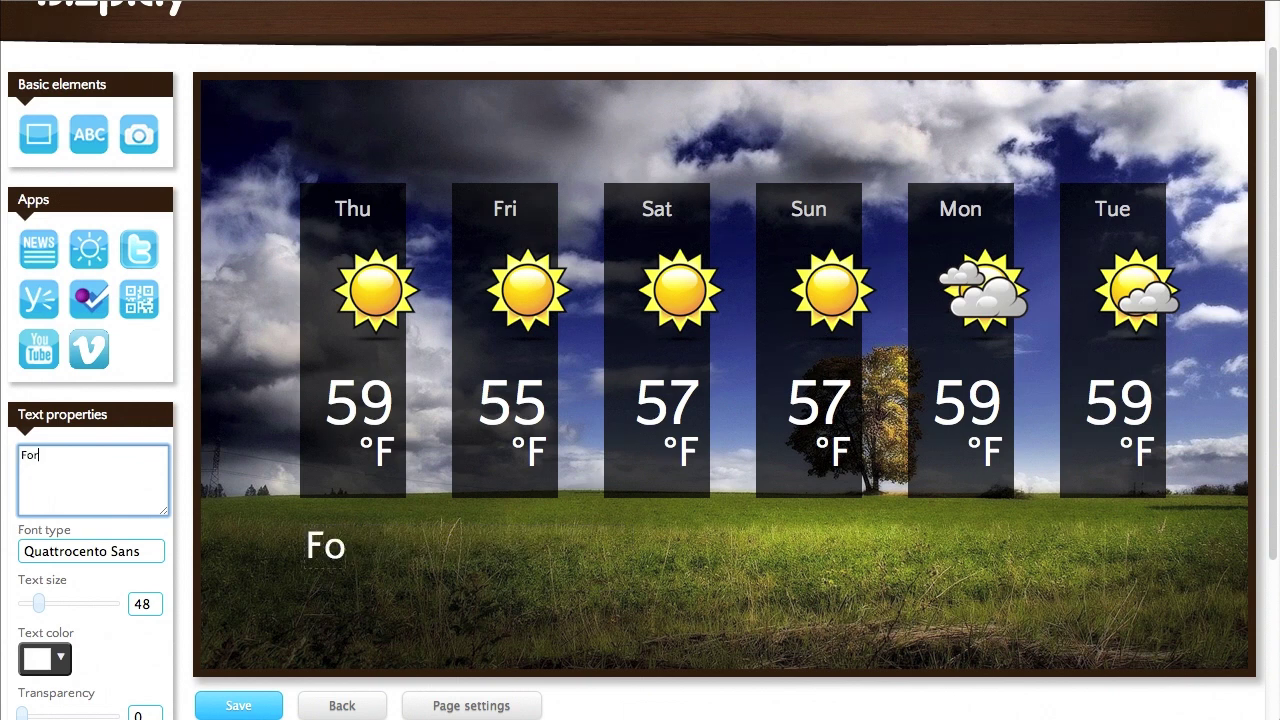
{"action": "type", "text": "ecast f"}
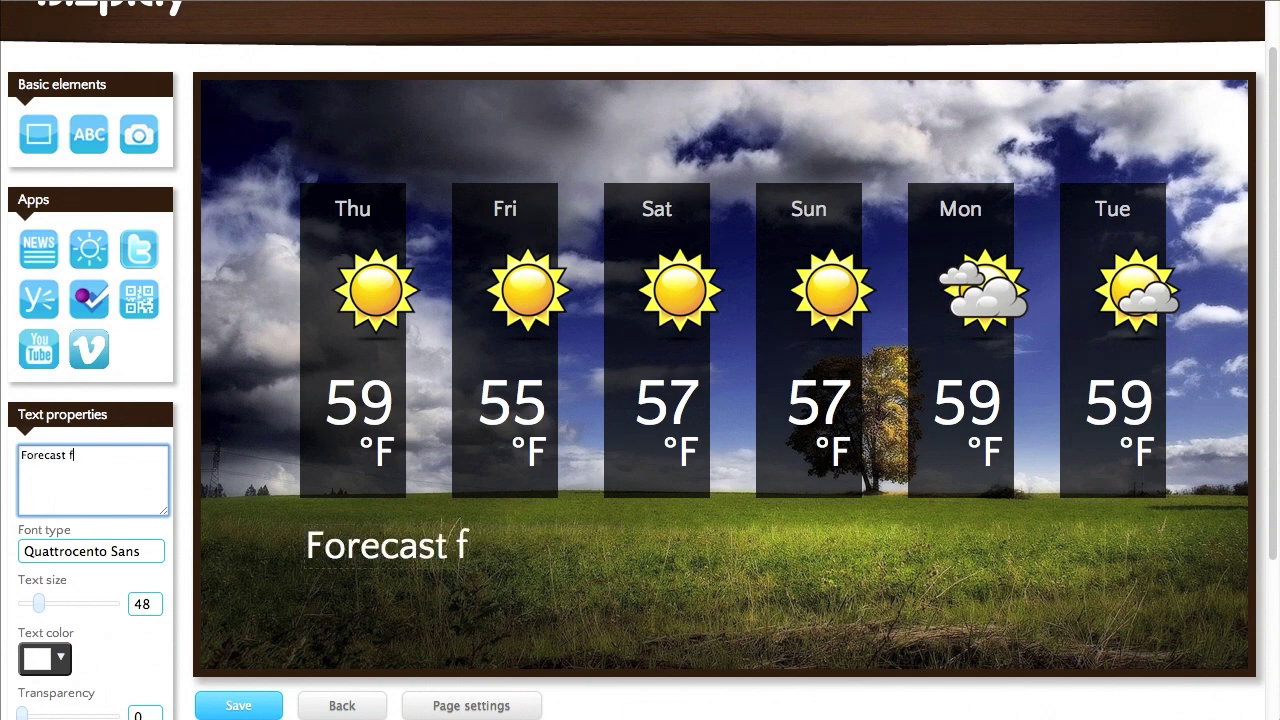
{"action": "type", "text": "or San Francisco"}
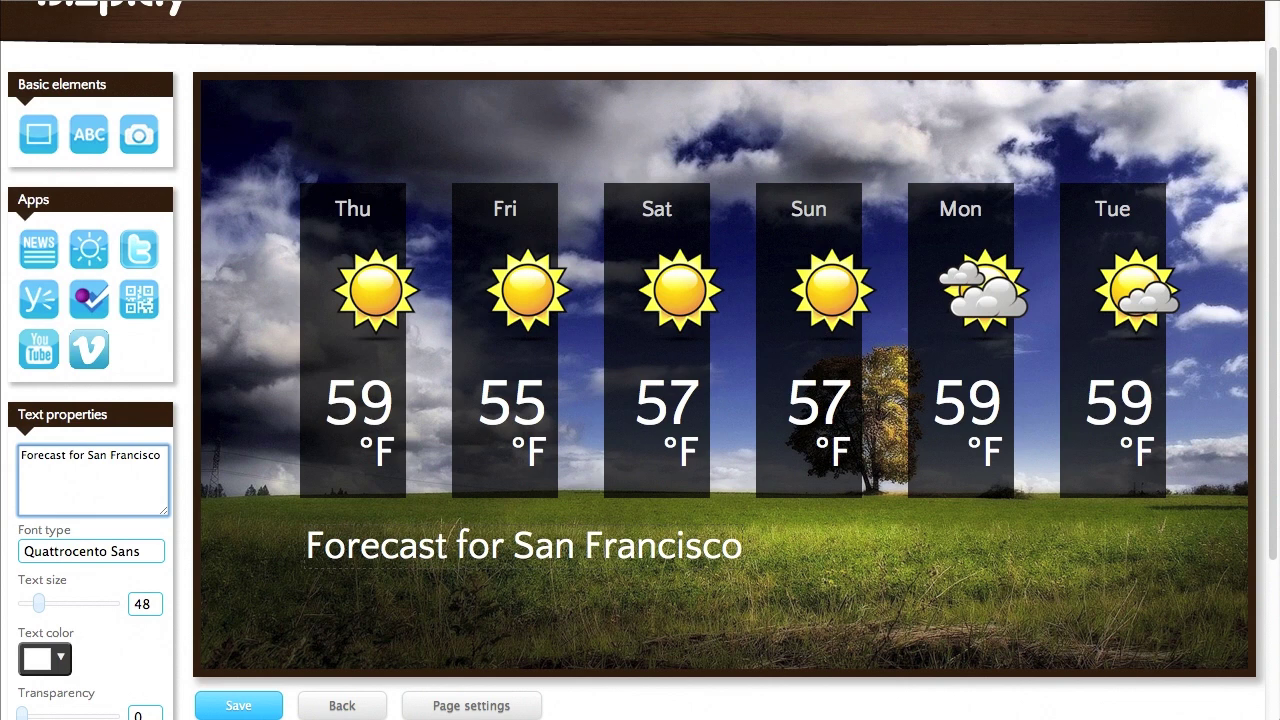
Step: Format the caption in the Gruppo font at text size 82 and save the page
{"action": "left_click", "coordinate": [73, 555]}
{"action": "scroll", "coordinate": [63, 600], "scroll_direction": "down", "scroll_amount": 3}
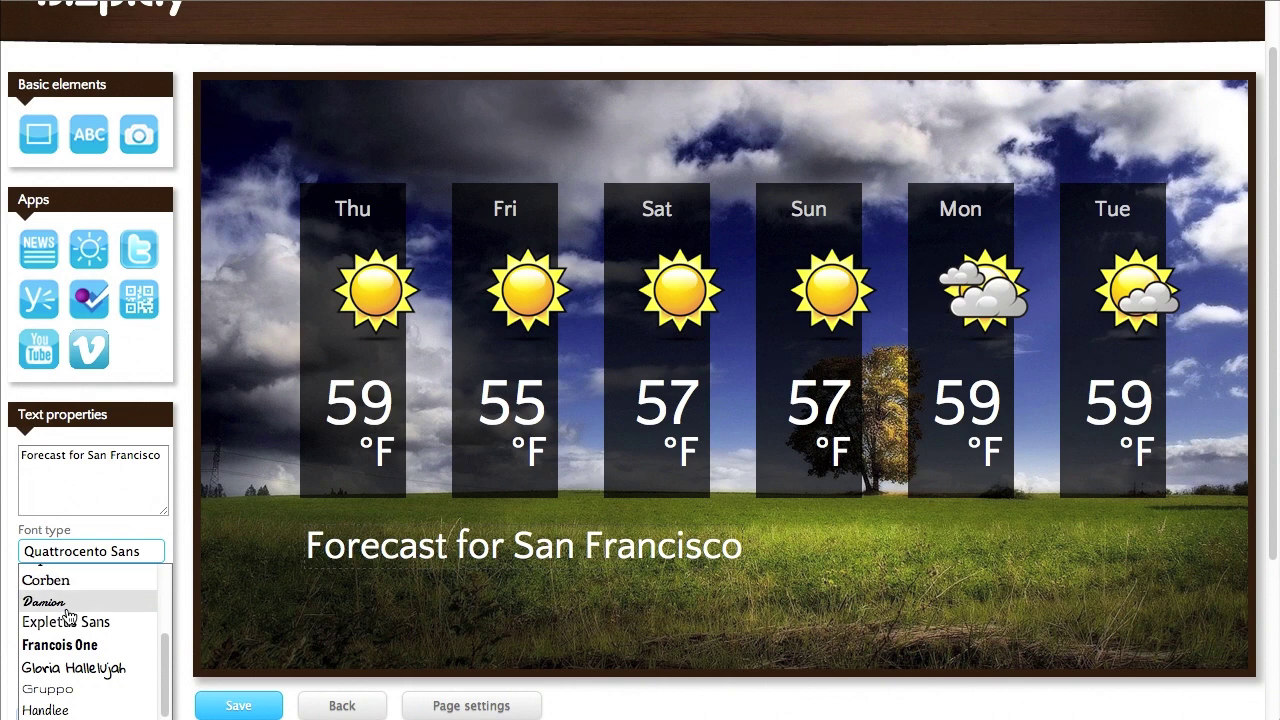
{"action": "scroll", "coordinate": [68, 616], "scroll_direction": "down", "scroll_amount": 1}
{"action": "left_click", "coordinate": [82, 652]}
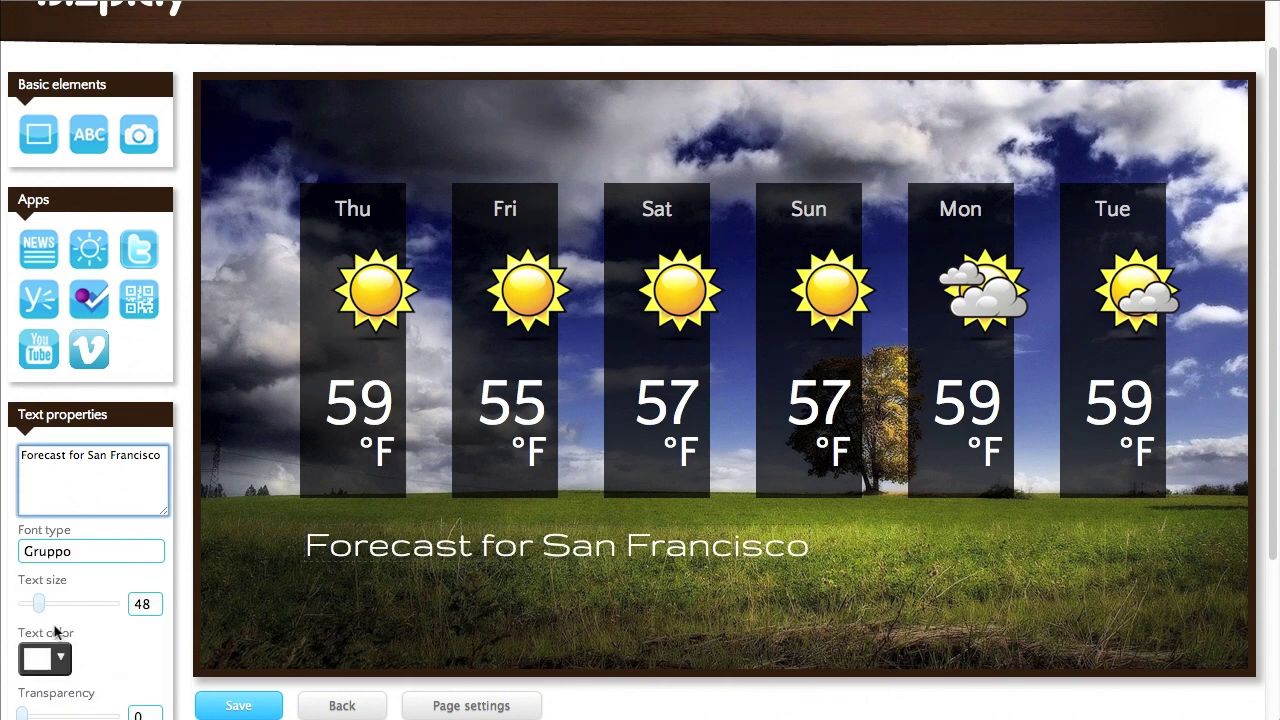
{"action": "left_click_drag", "start_coordinate": [43, 601], "coordinate": [55, 603]}
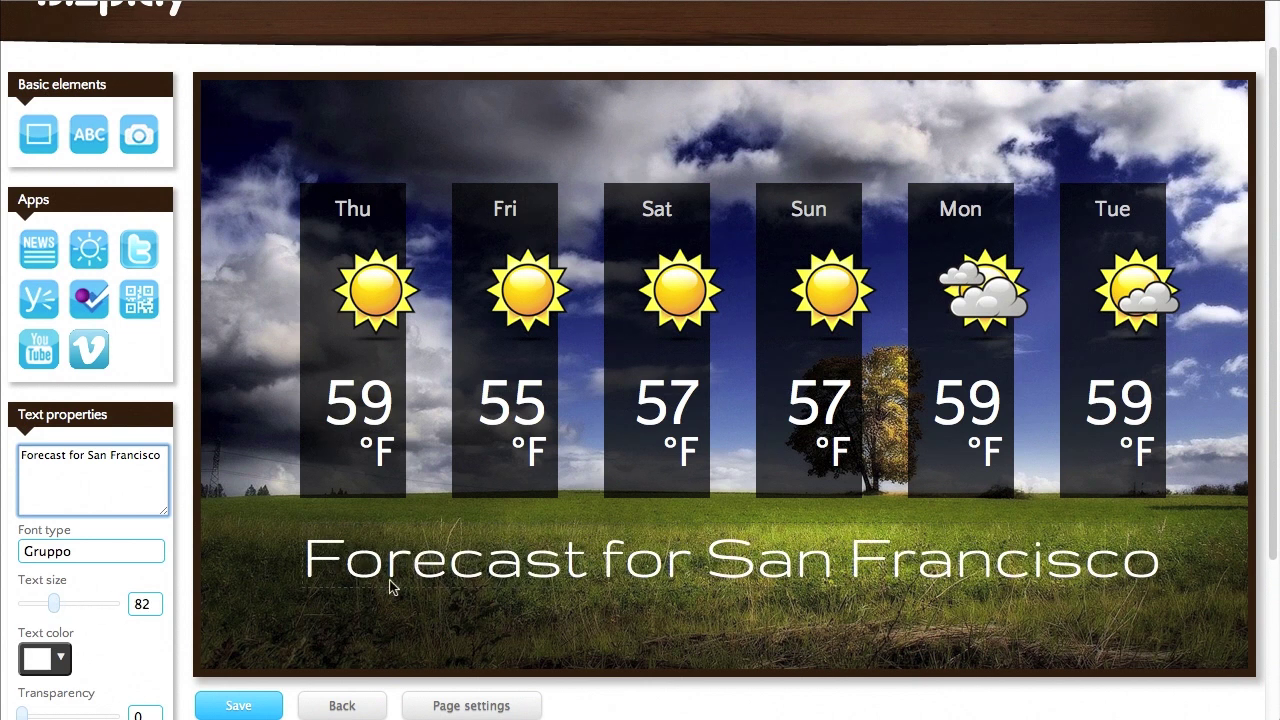
{"action": "scroll", "coordinate": [263, 543], "scroll_direction": "down", "scroll_amount": 2}
{"action": "left_click", "coordinate": [257, 521]}
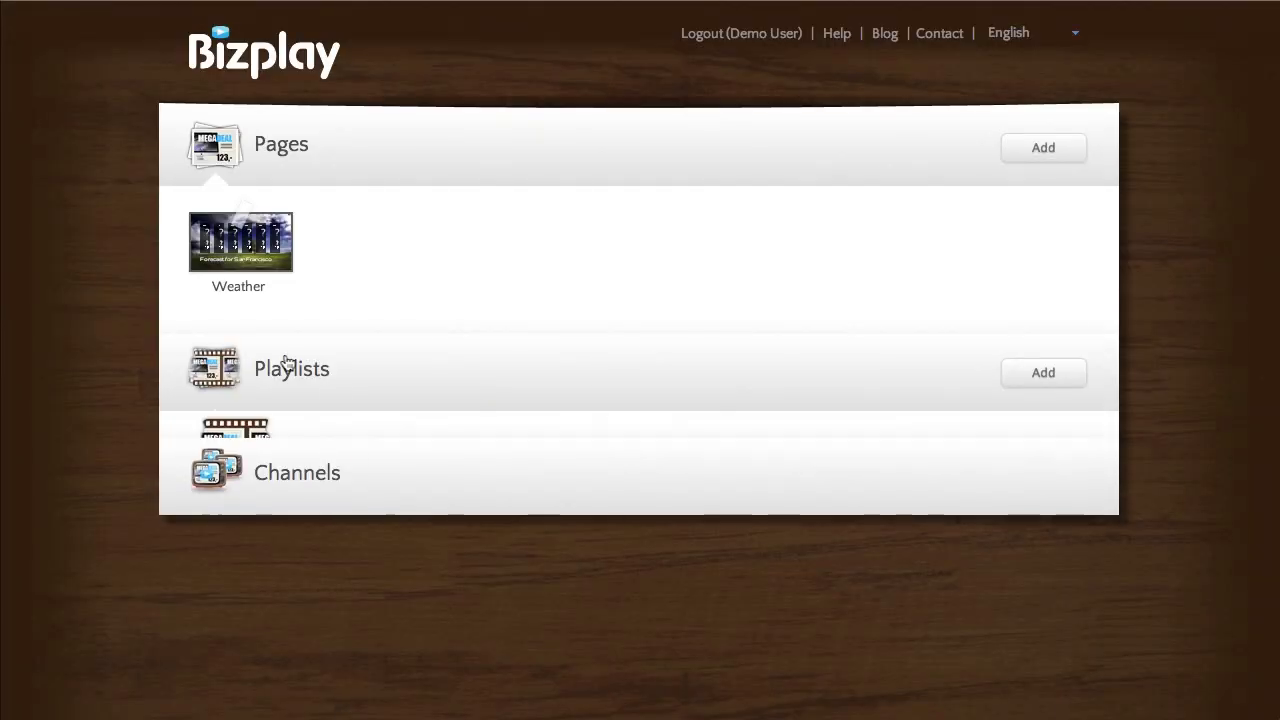
Step: Add the Weather page to the List1 playlist and preview the playlist
{"action": "left_click_drag", "start_coordinate": [265, 255], "coordinate": [300, 583]}
{"action": "left_click", "coordinate": [266, 654]}
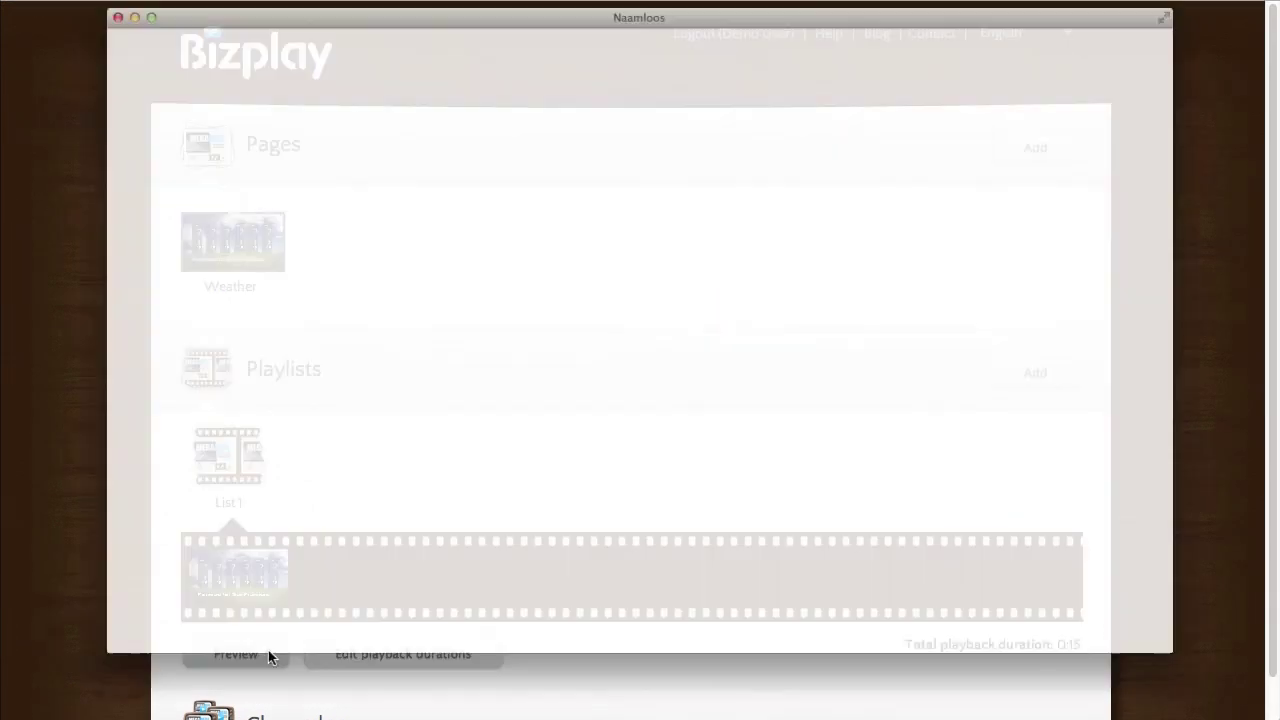